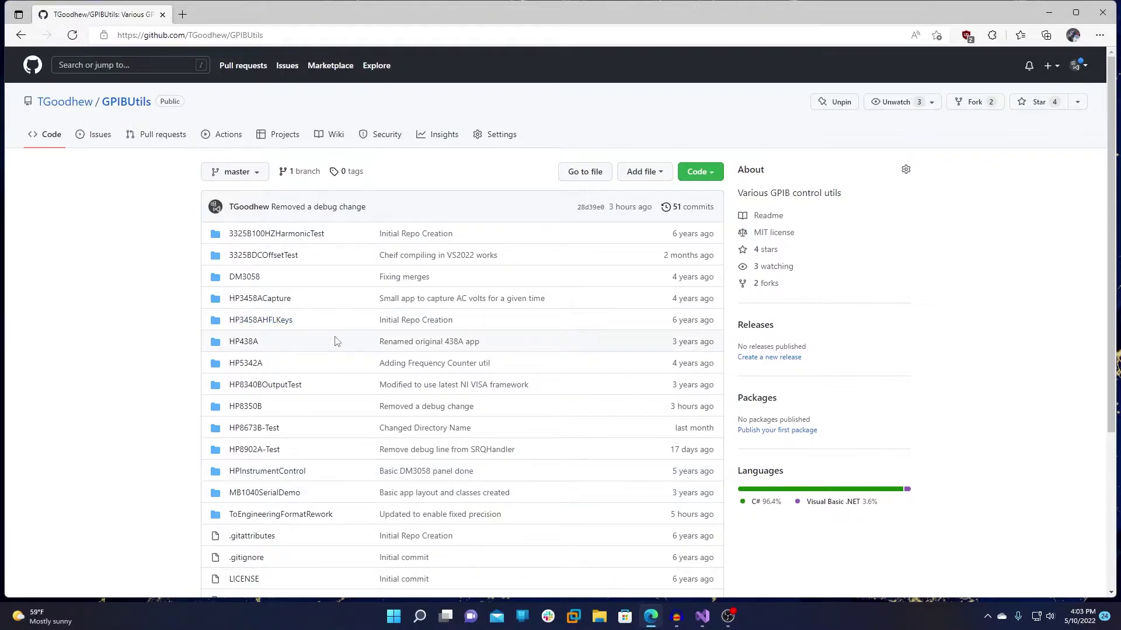
scroll(335, 341, down, 1)
scroll(341, 348, down, 1)
scroll(345, 354, up, 1)
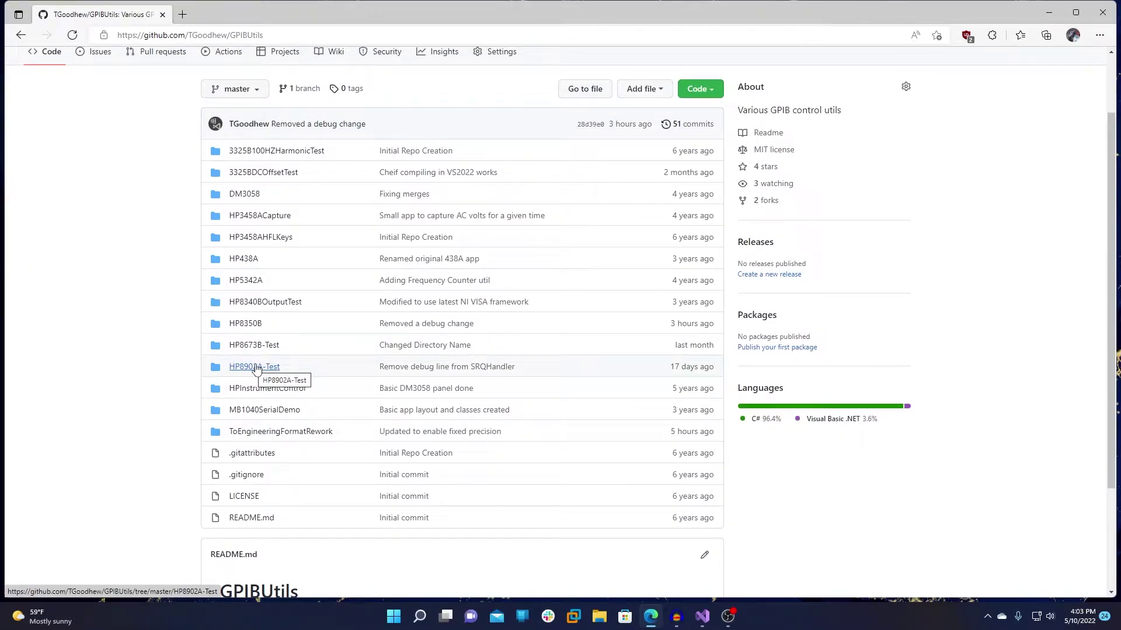
Step: Open the HP8902A-Test folder from the GPIBUtils file list
click(256, 368)
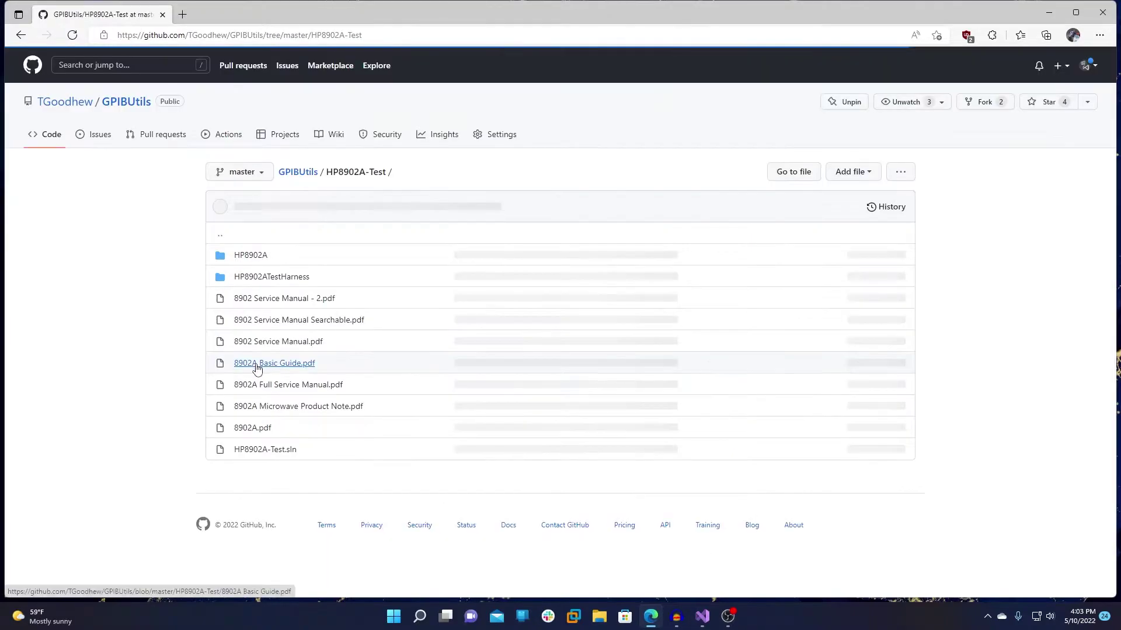
click(250, 255)
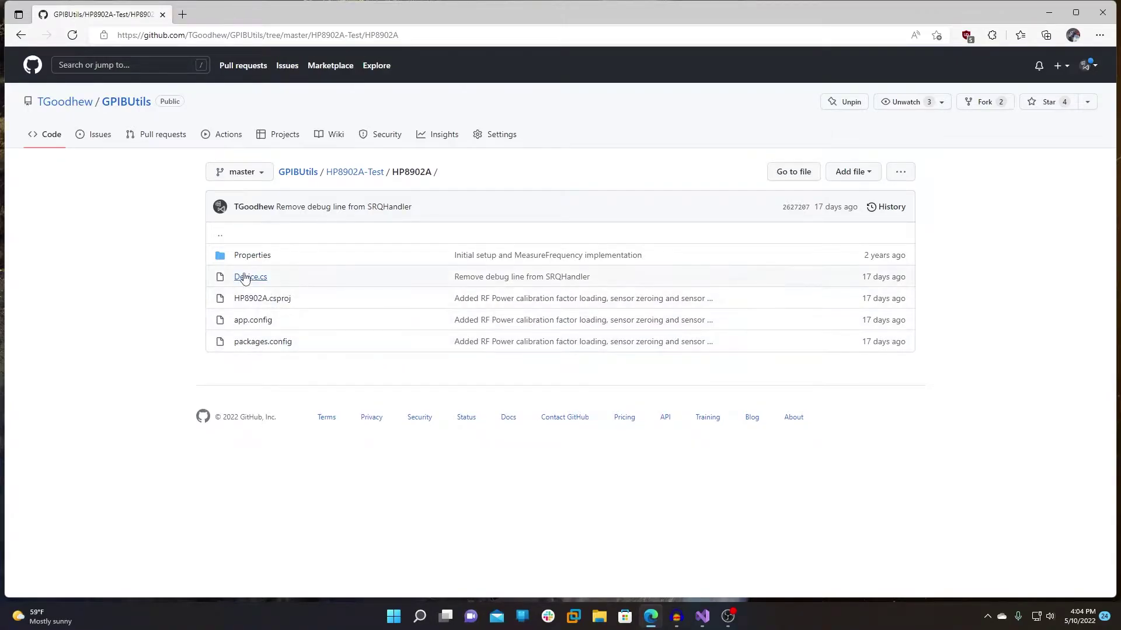
click(247, 277)
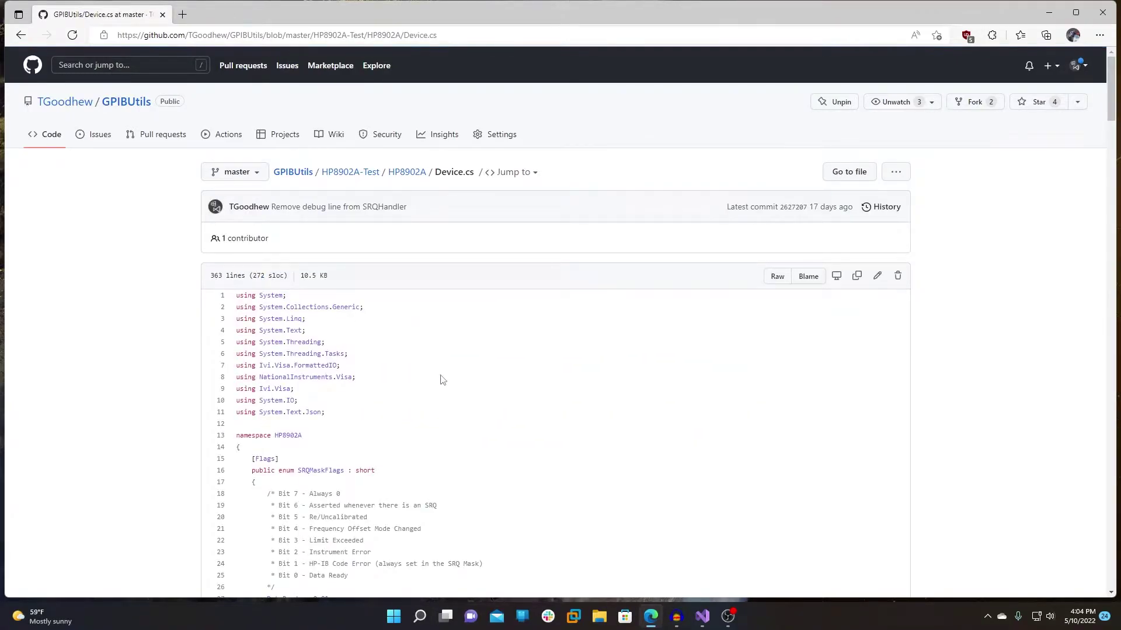
scroll(441, 378, down, 5)
scroll(491, 389, down, 1)
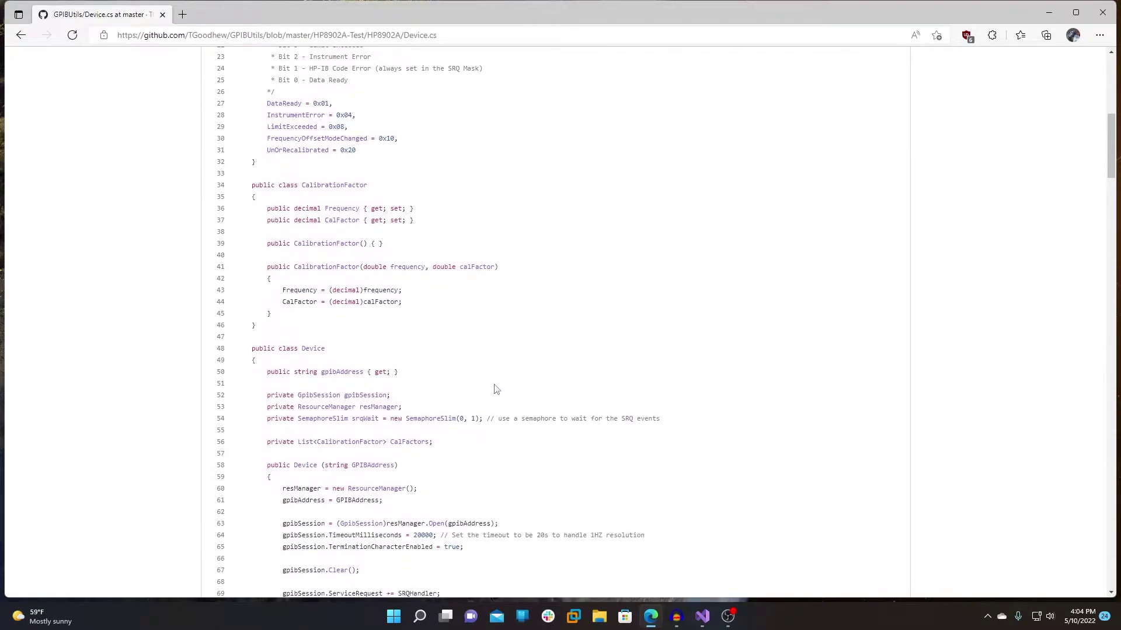
scroll(493, 389, down, 3)
scroll(496, 385, down, 1)
scroll(497, 386, down, 3)
scroll(499, 383, down, 1)
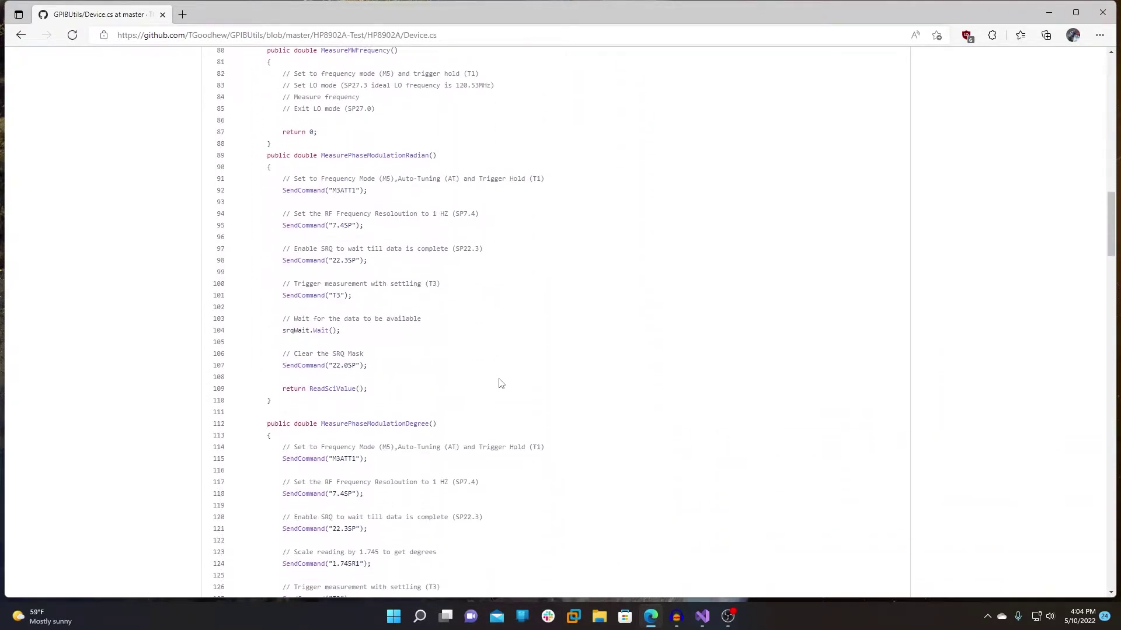
scroll(500, 384, down, 2)
scroll(501, 384, down, 2)
scroll(502, 384, down, 2)
scroll(503, 384, down, 2)
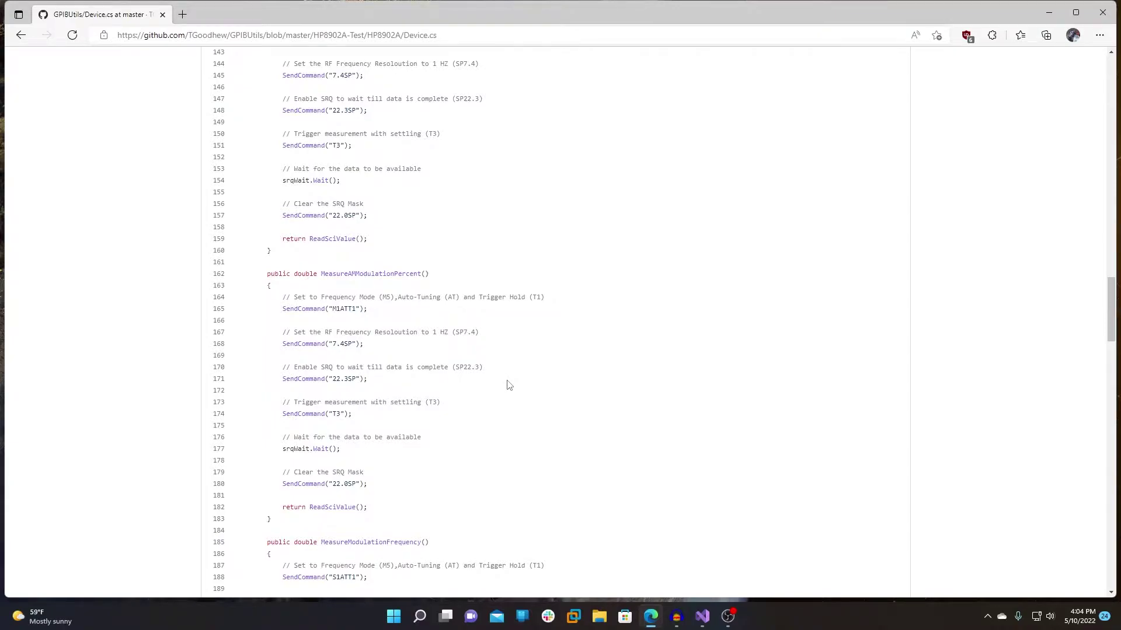
scroll(507, 385, down, 2)
scroll(439, 357, down, 2)
scroll(457, 361, down, 2)
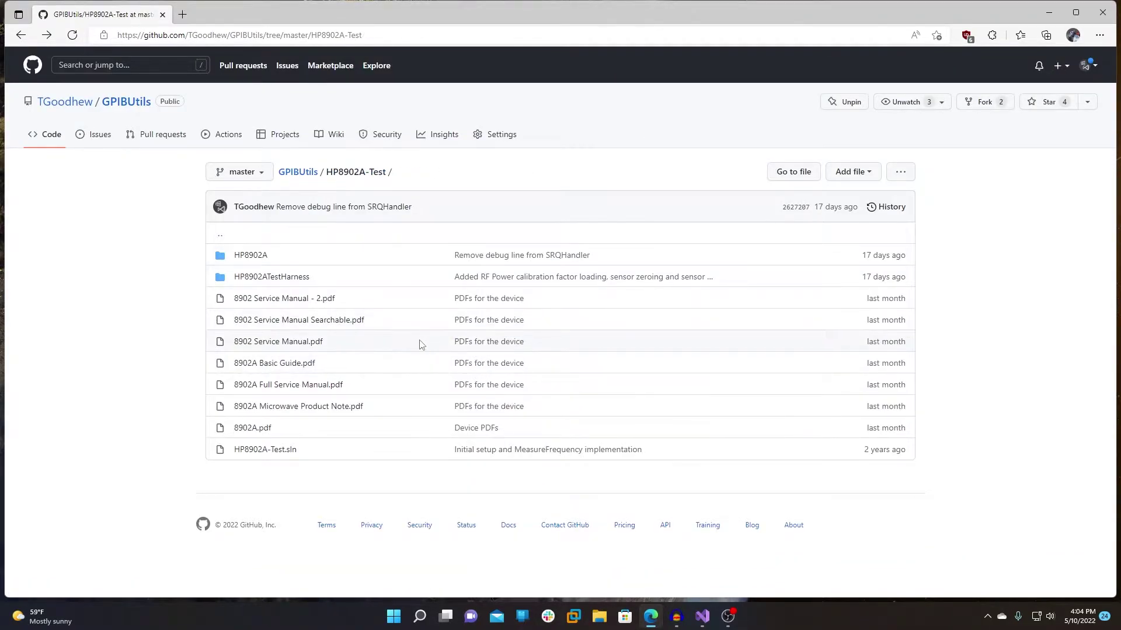
key(alt+Left)
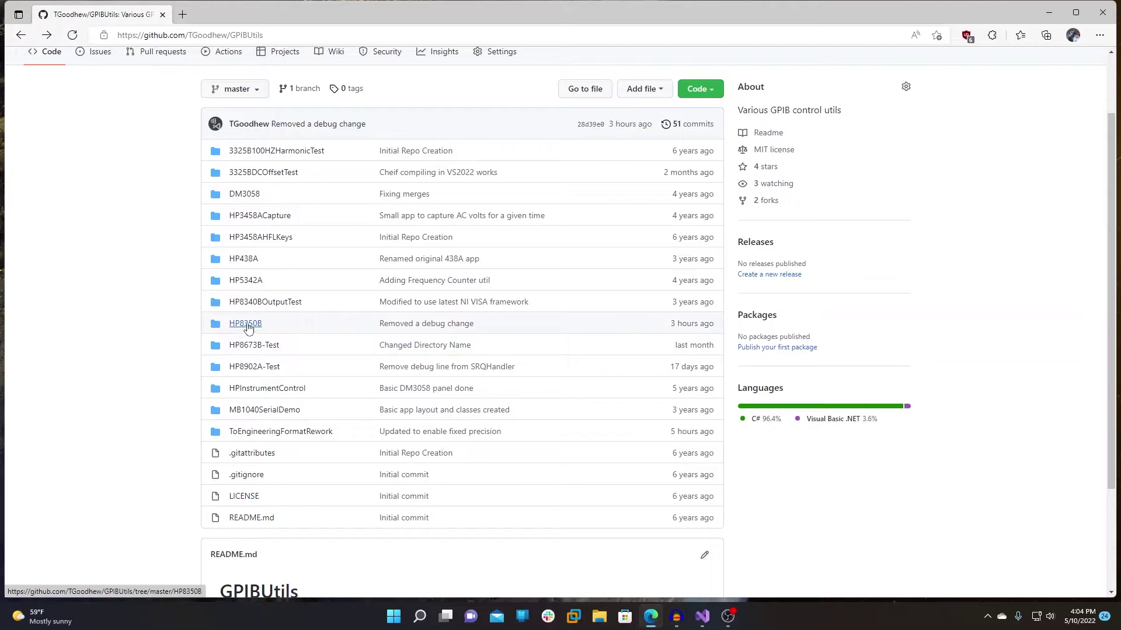
Step: Open the HP8350B folder, then hide the browser to reveal Visual Studio
click(250, 324)
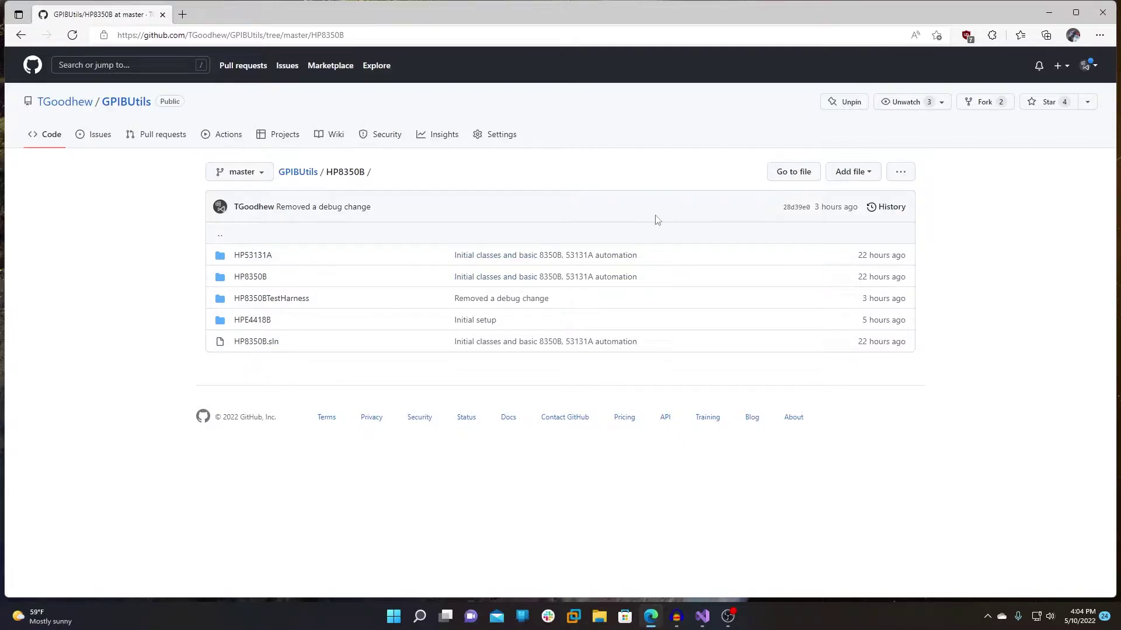
click(1049, 13)
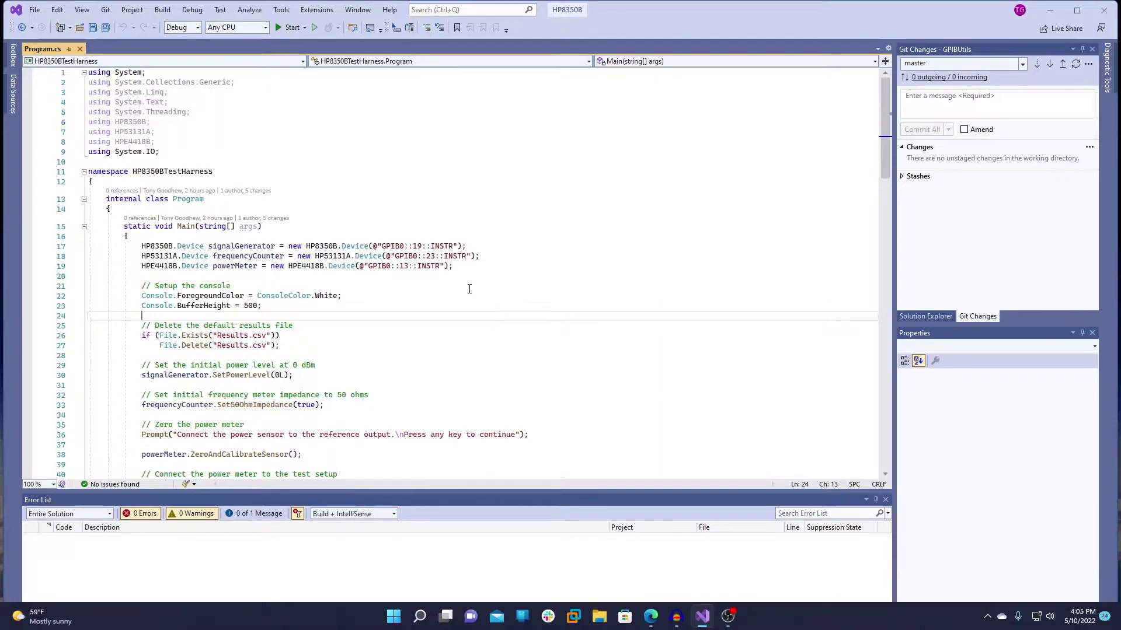
scroll(481, 318, down, 2)
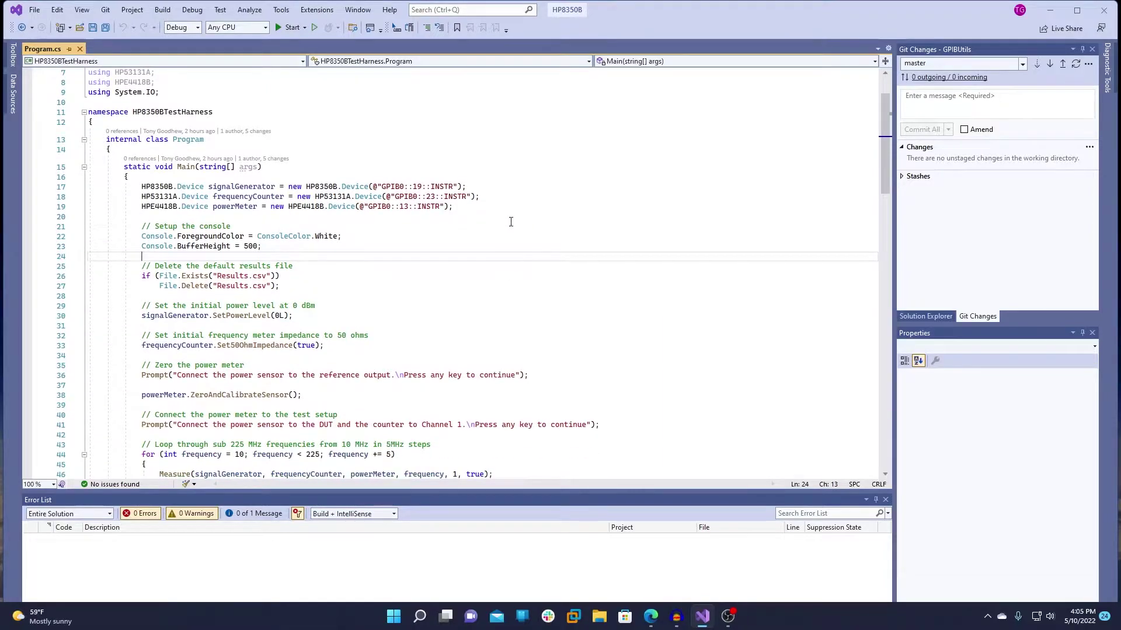
scroll(417, 257, down, 2)
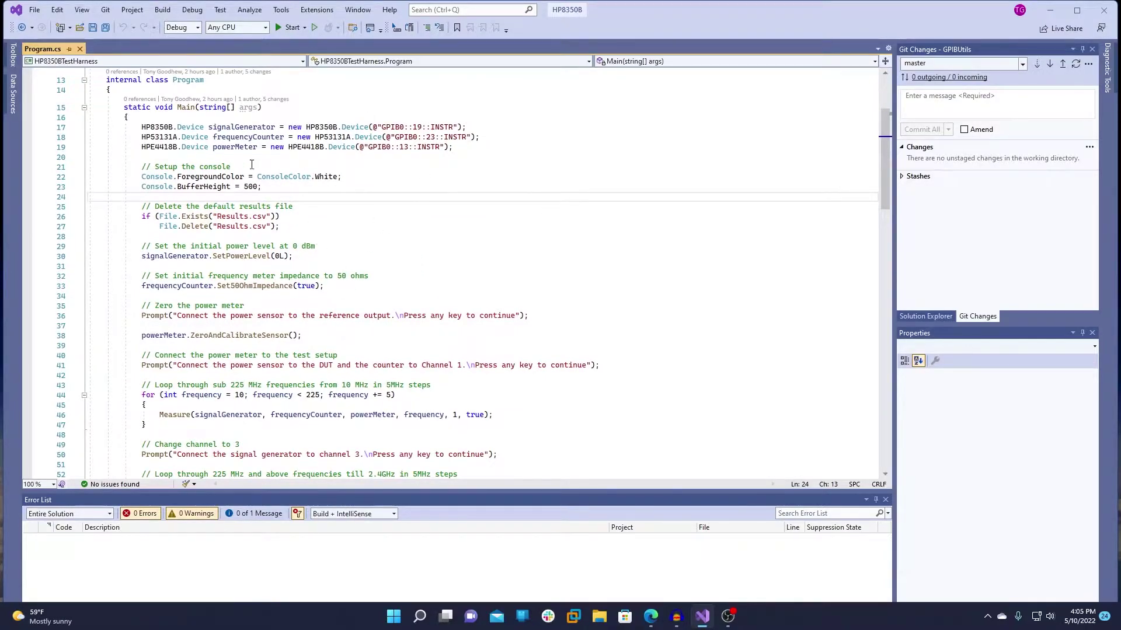
scroll(367, 315, down, 2)
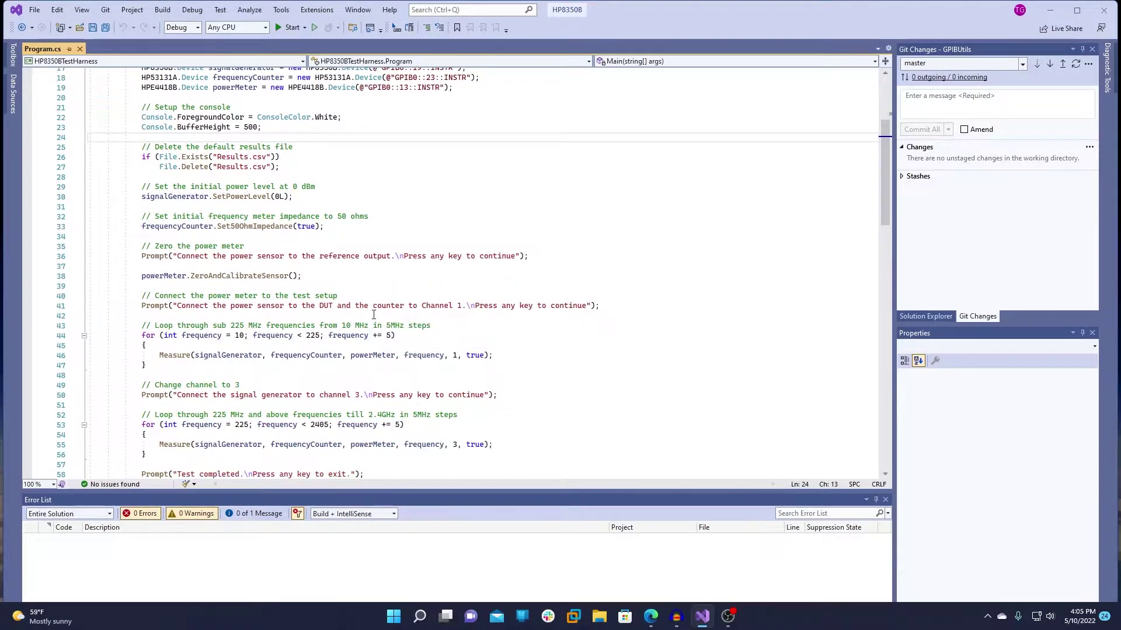
scroll(379, 269, down, 1)
scroll(396, 276, down, 1)
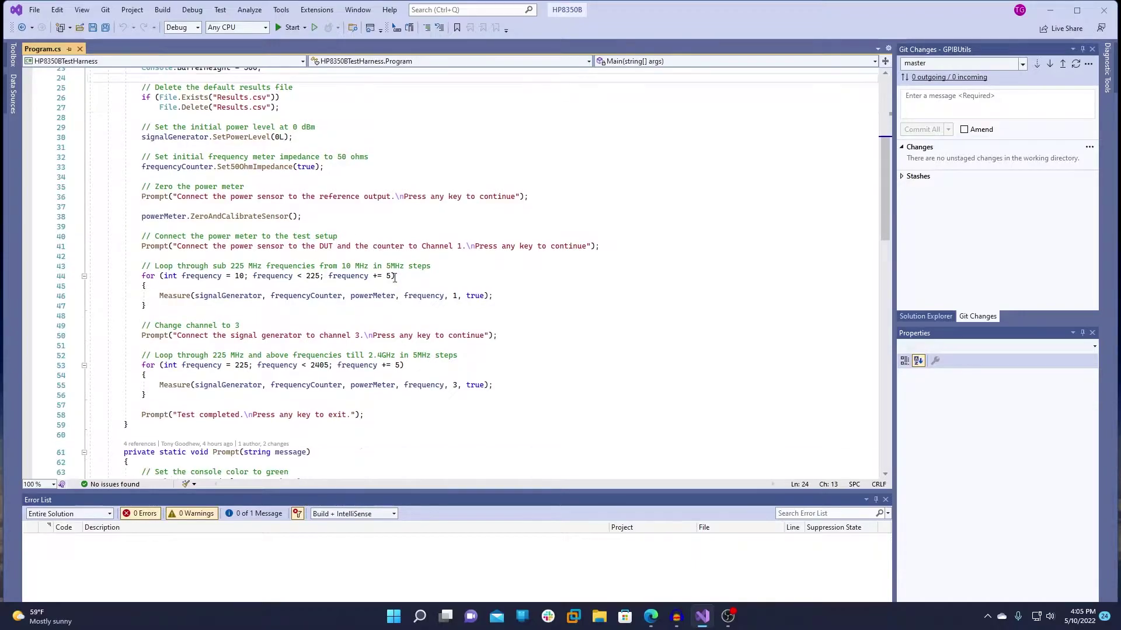
scroll(377, 232, up, 1)
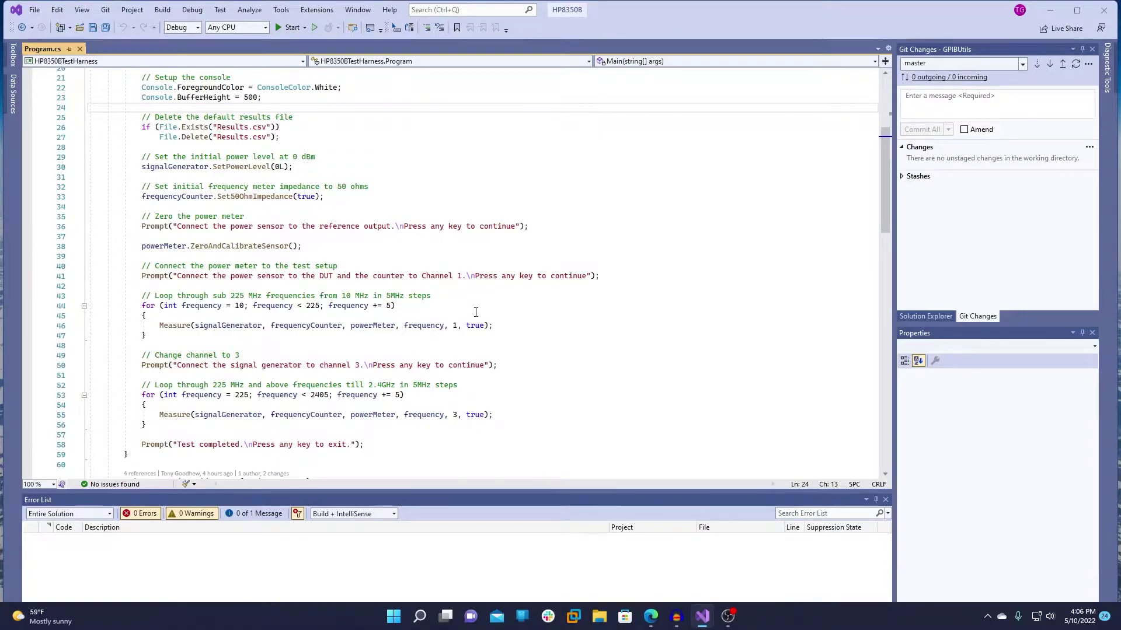
scroll(477, 313, down, 1)
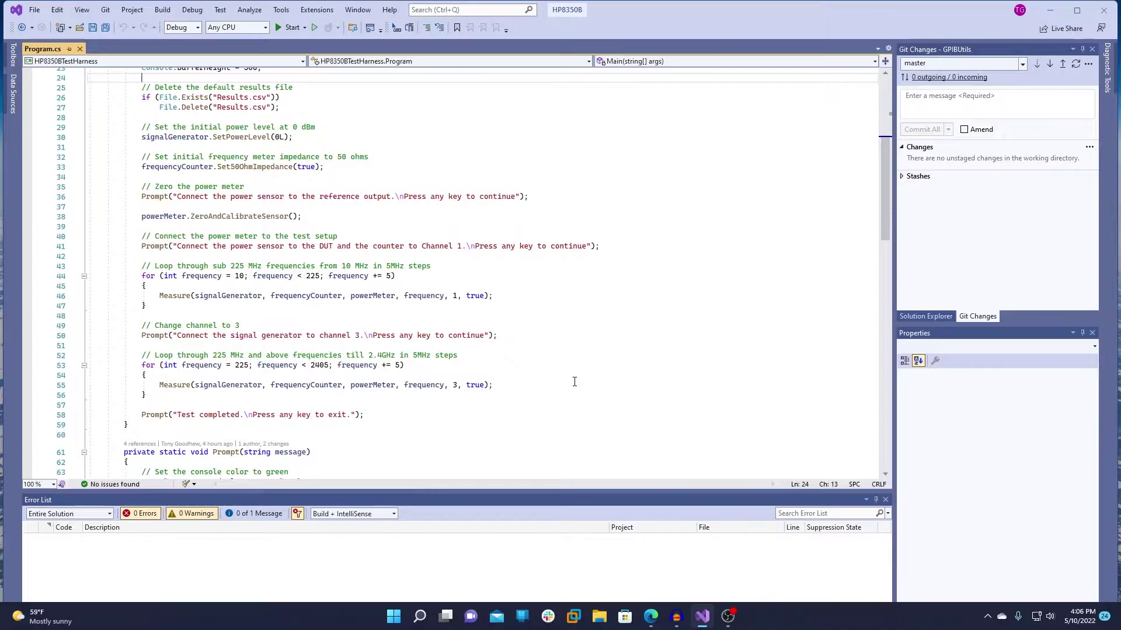
scroll(574, 379, down, 1)
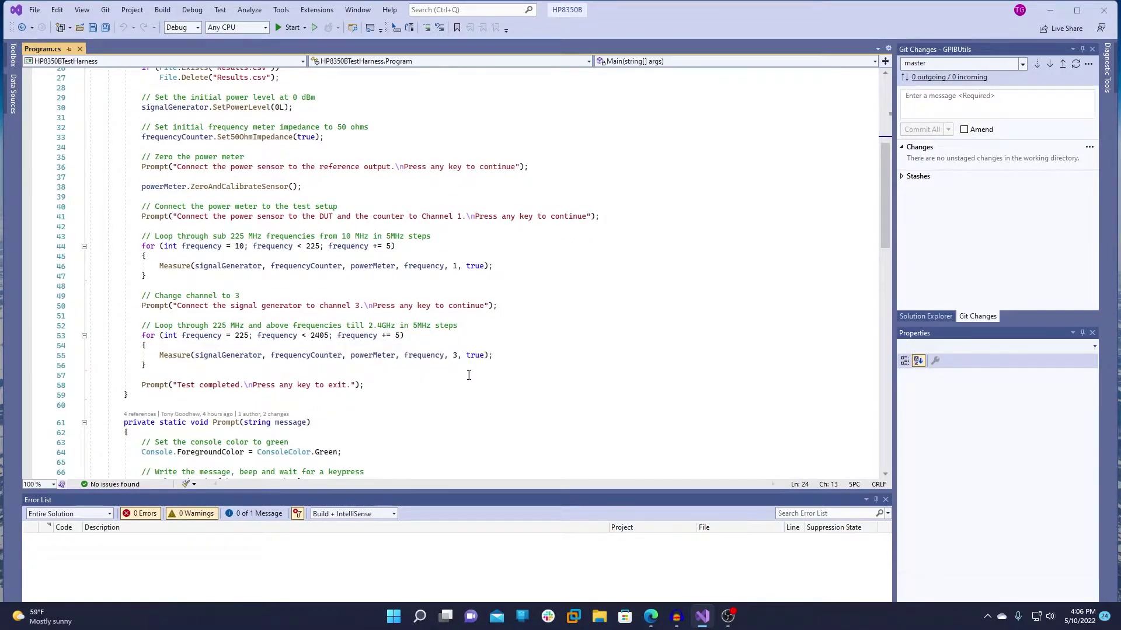
click(539, 358)
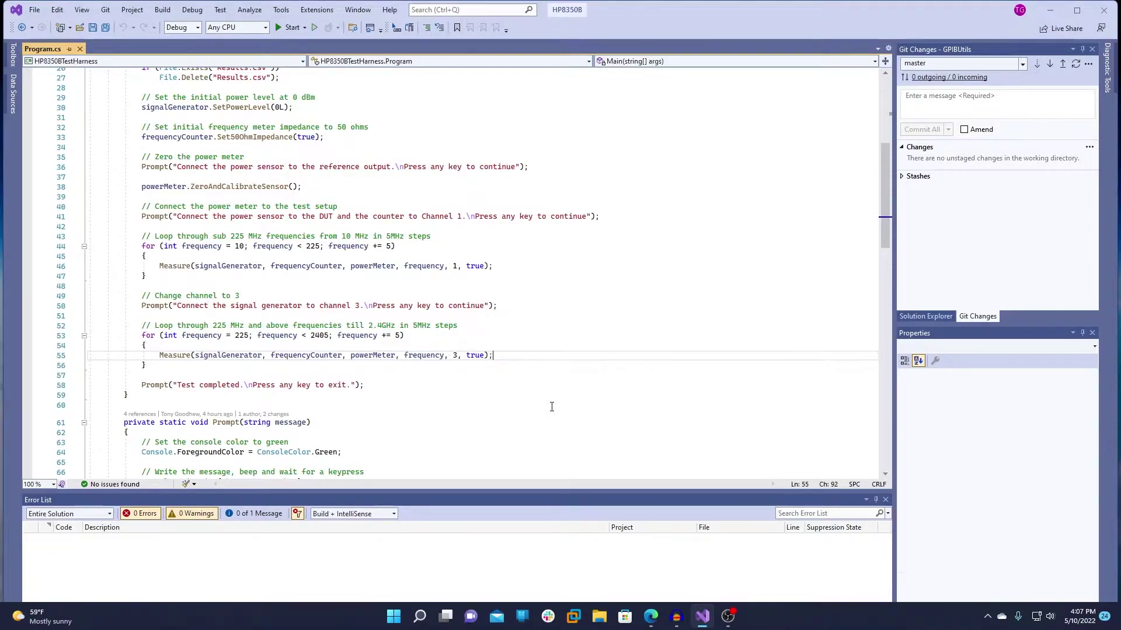
scroll(553, 406, down, 2)
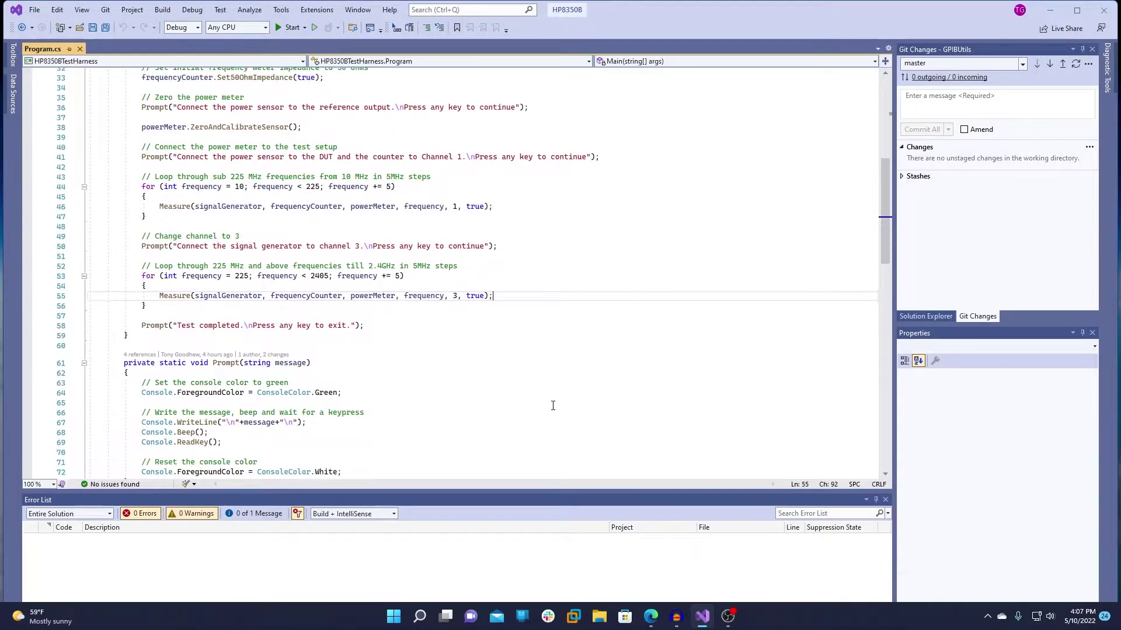
scroll(547, 402, down, 3)
scroll(541, 399, down, 1)
scroll(542, 399, down, 5)
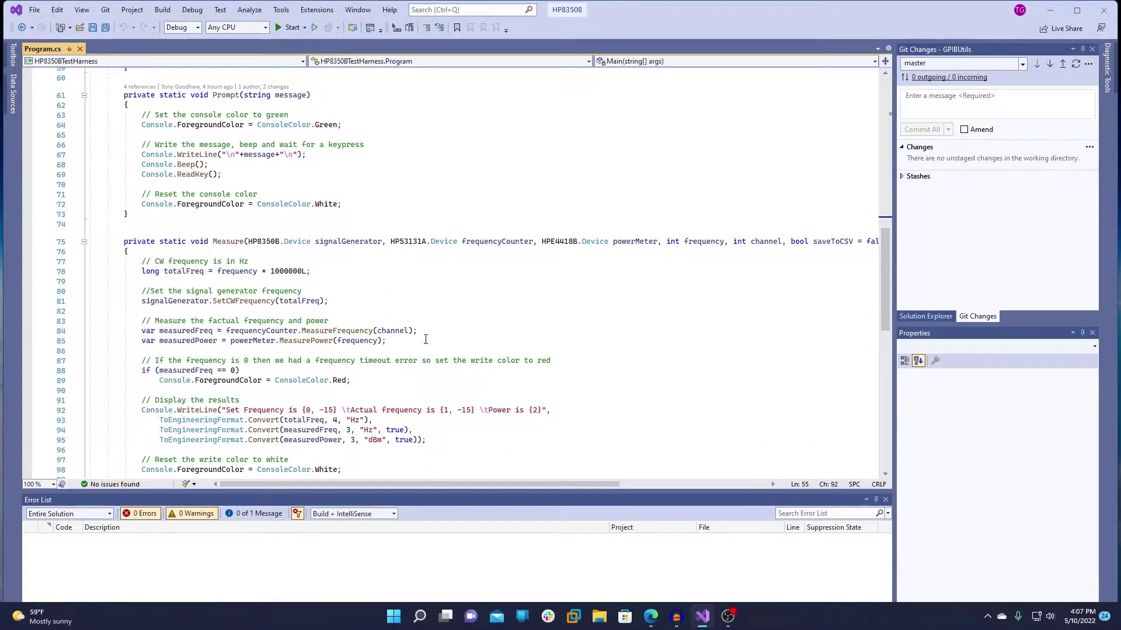
scroll(363, 265, down, 2)
scroll(363, 266, down, 1)
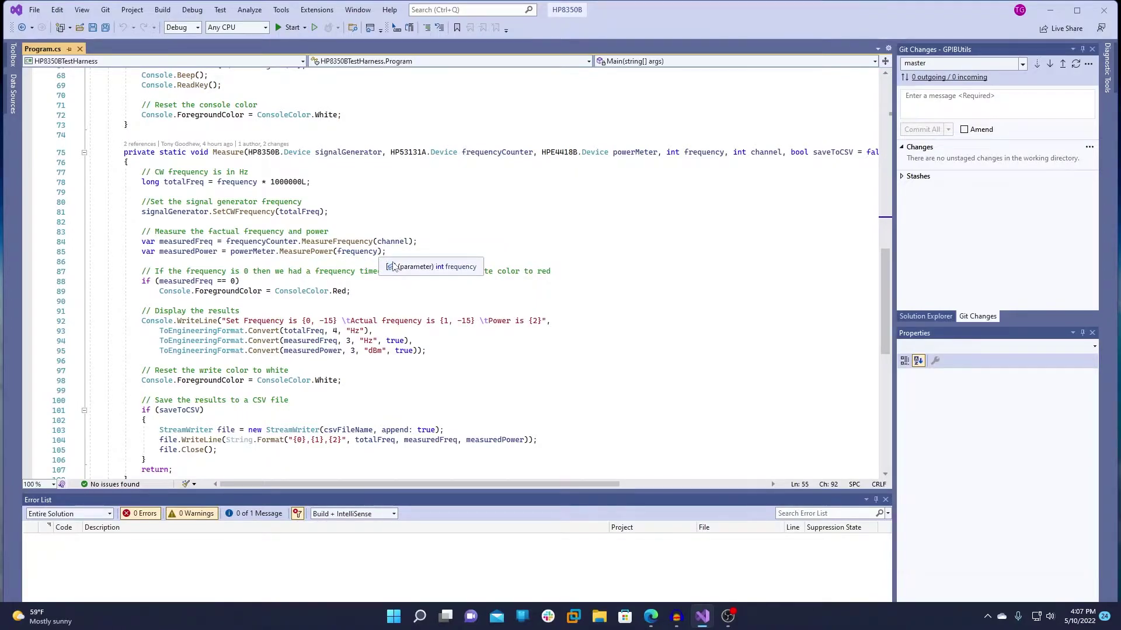
mouse_move(357, 252)
scroll(426, 334, down, 2)
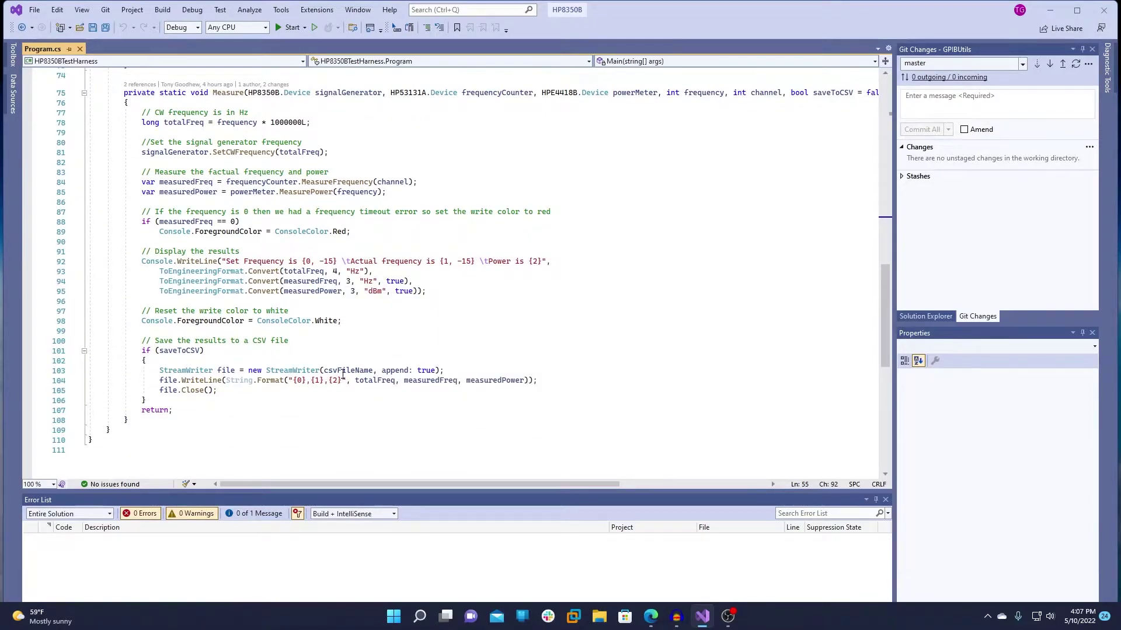
mouse_move(347, 370)
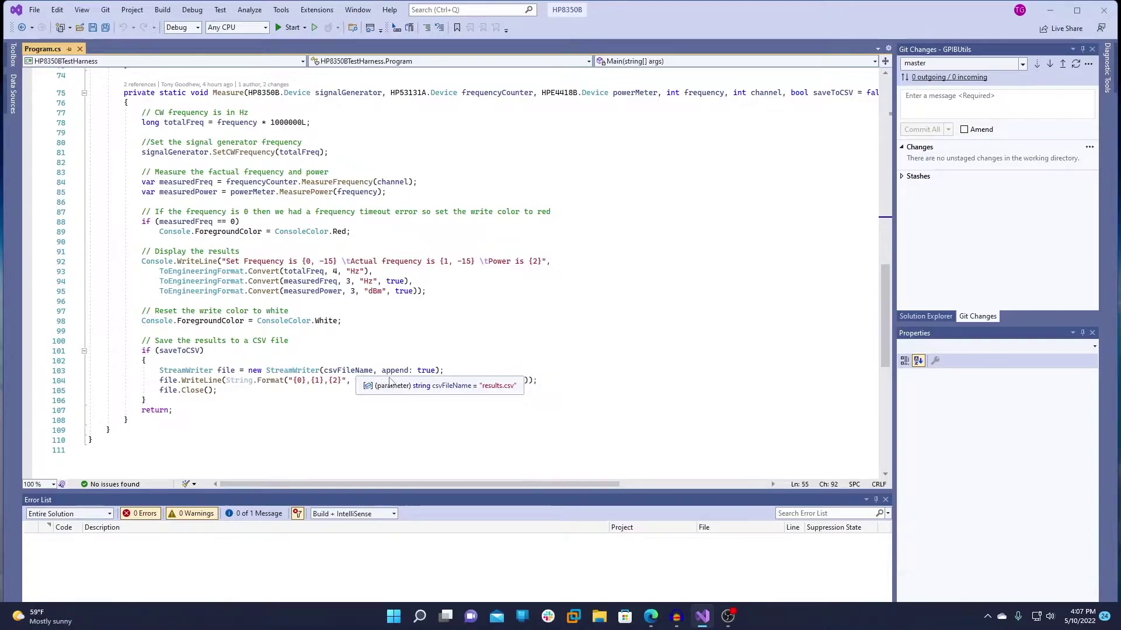
scroll(389, 383, up, 1)
scroll(413, 375, up, 6)
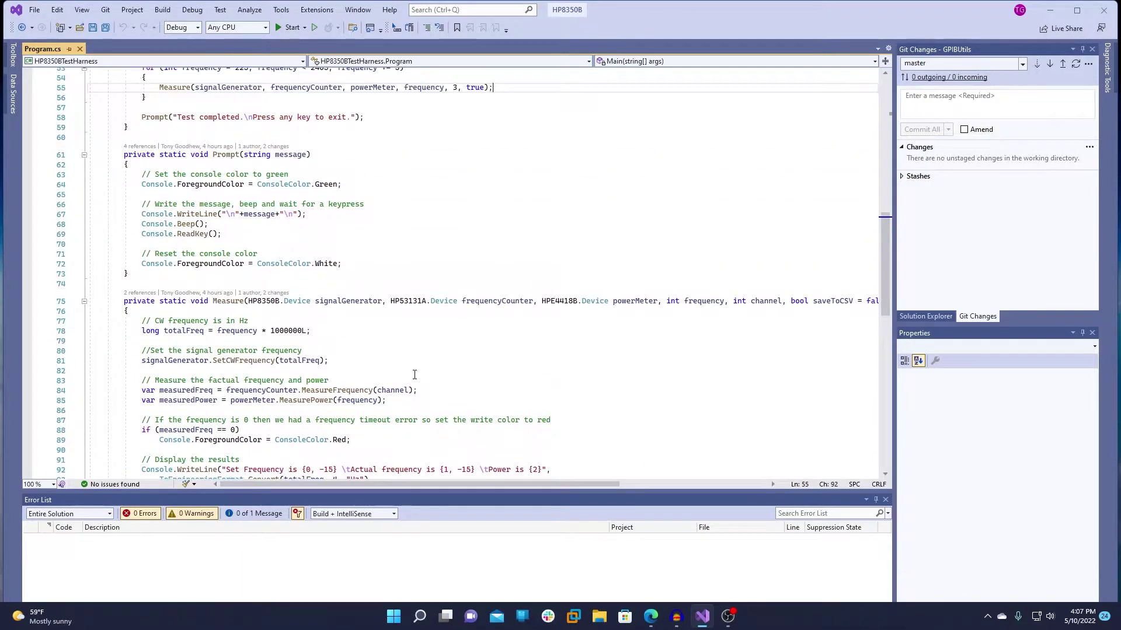
scroll(414, 375, up, 6)
scroll(415, 376, up, 1)
scroll(416, 375, up, 4)
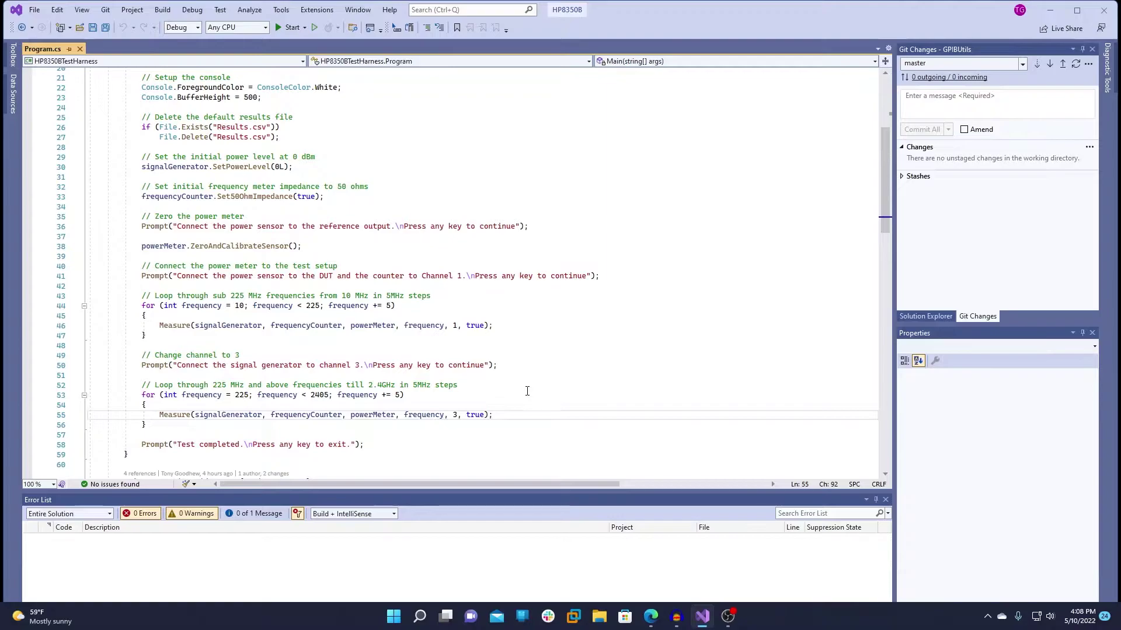
Step: Return to the GPIBUtils repository root in the browser and highlight its web address
click(651, 617)
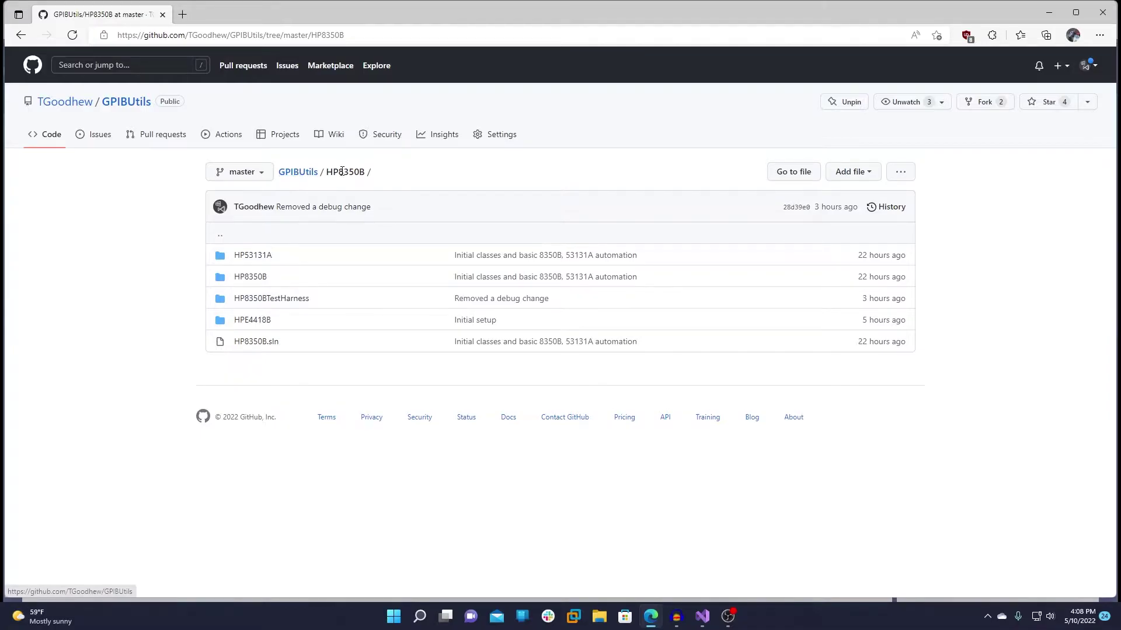
click(305, 174)
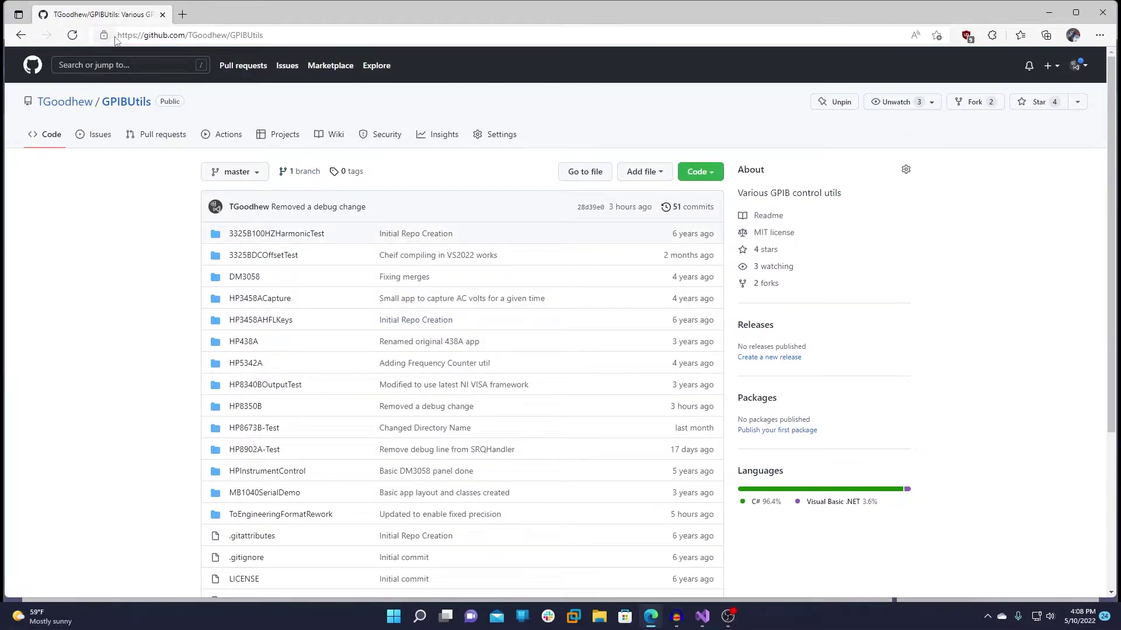
click(302, 36)
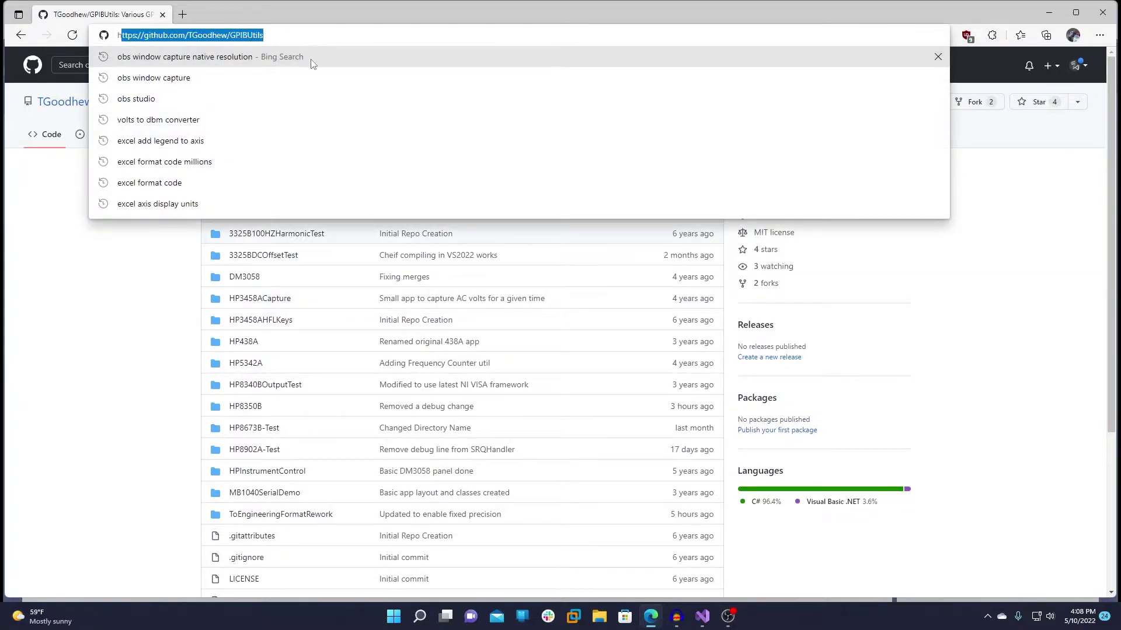
click(561, 371)
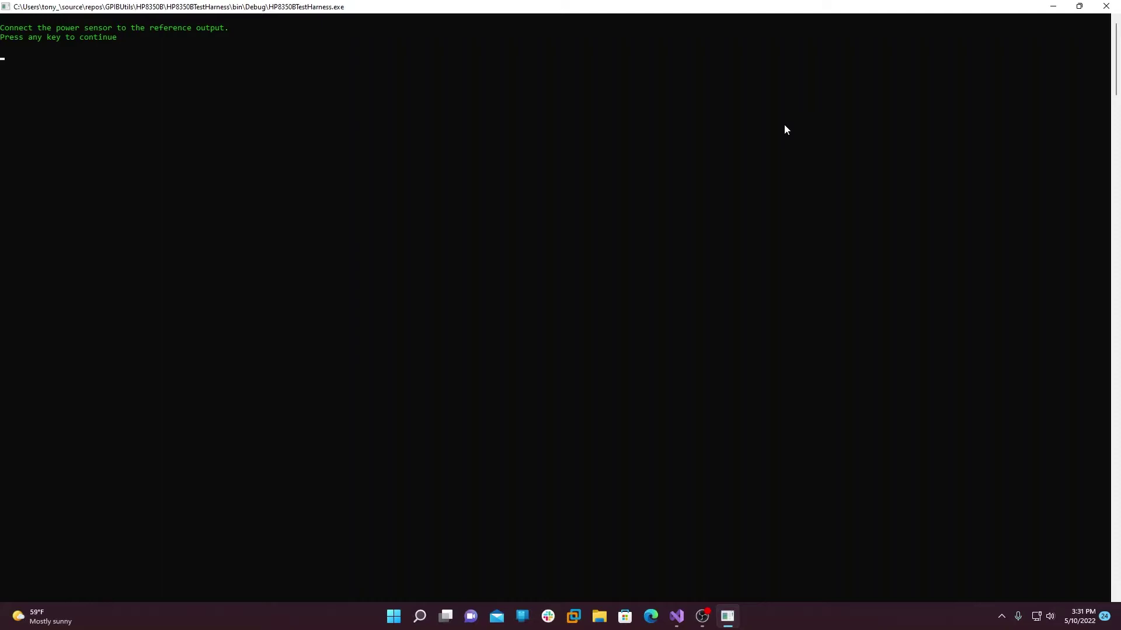
Step: Continue the test harness past the reference-output calibration prompt
key(Return)
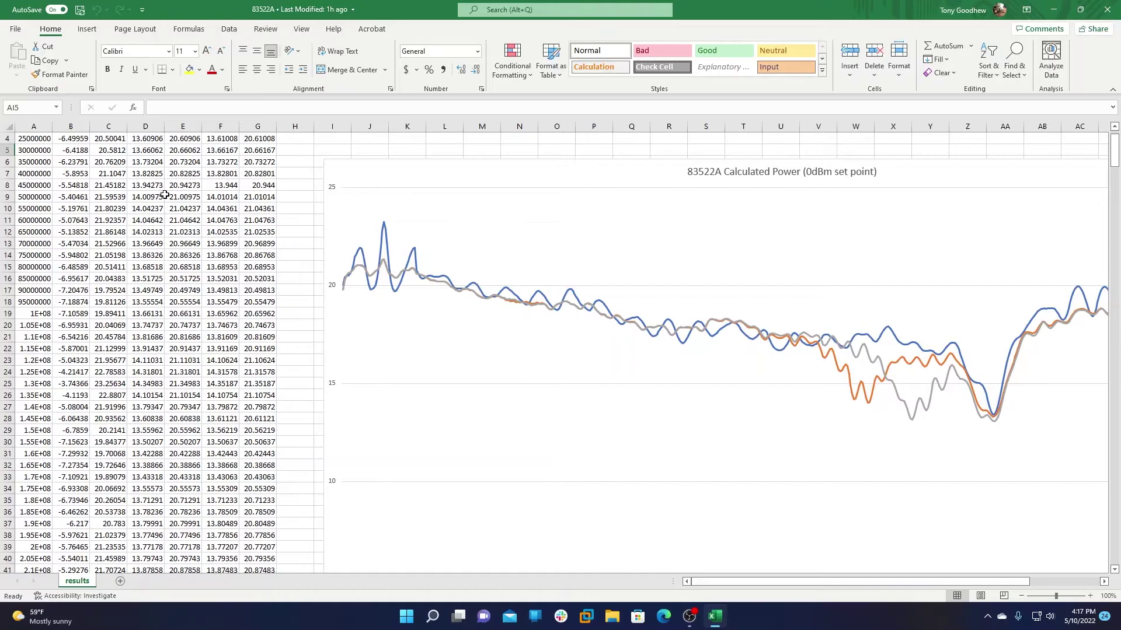
Step: AutoFit column A and inspect A1, B1 and the =B1+27 offset formula in C1
double_click(53, 127)
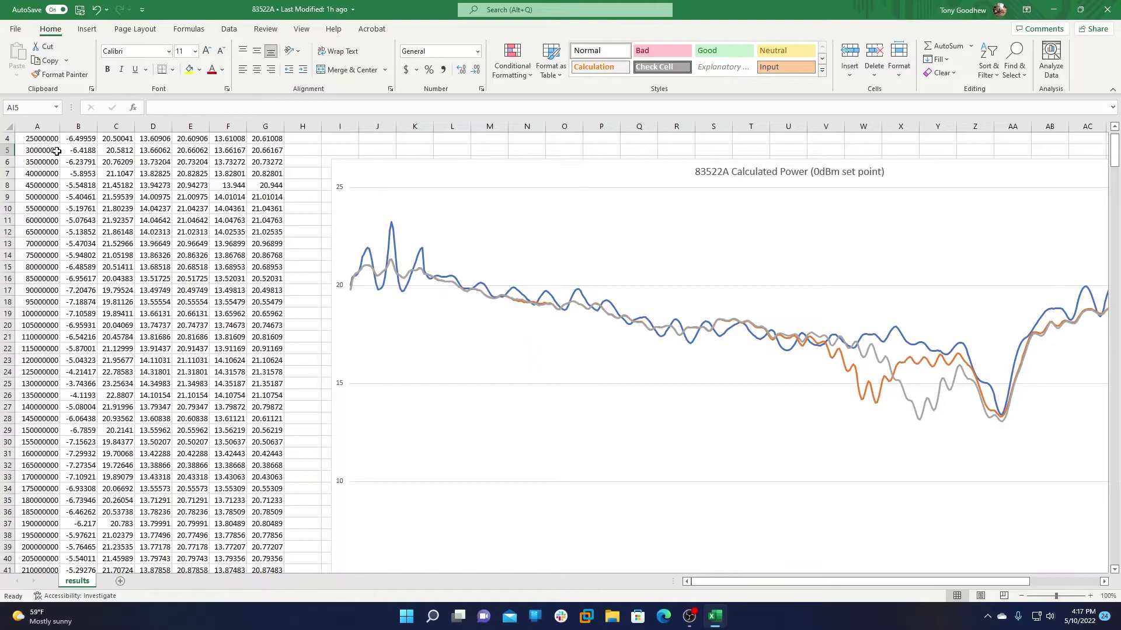
click(47, 143)
scroll(51, 205, up, 1)
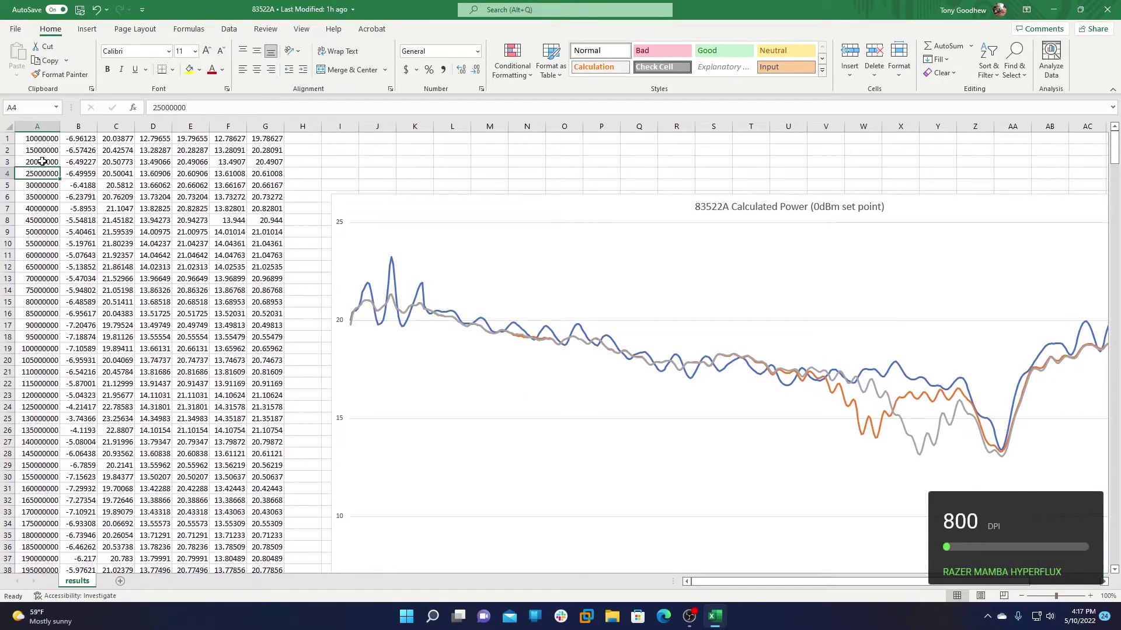
click(46, 140)
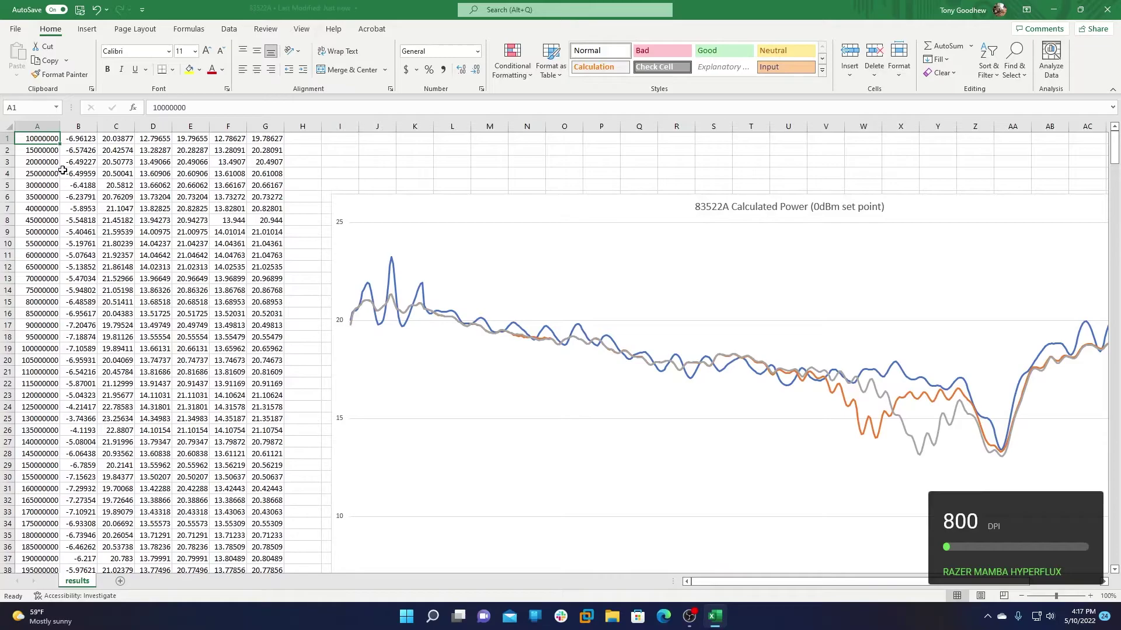
click(77, 139)
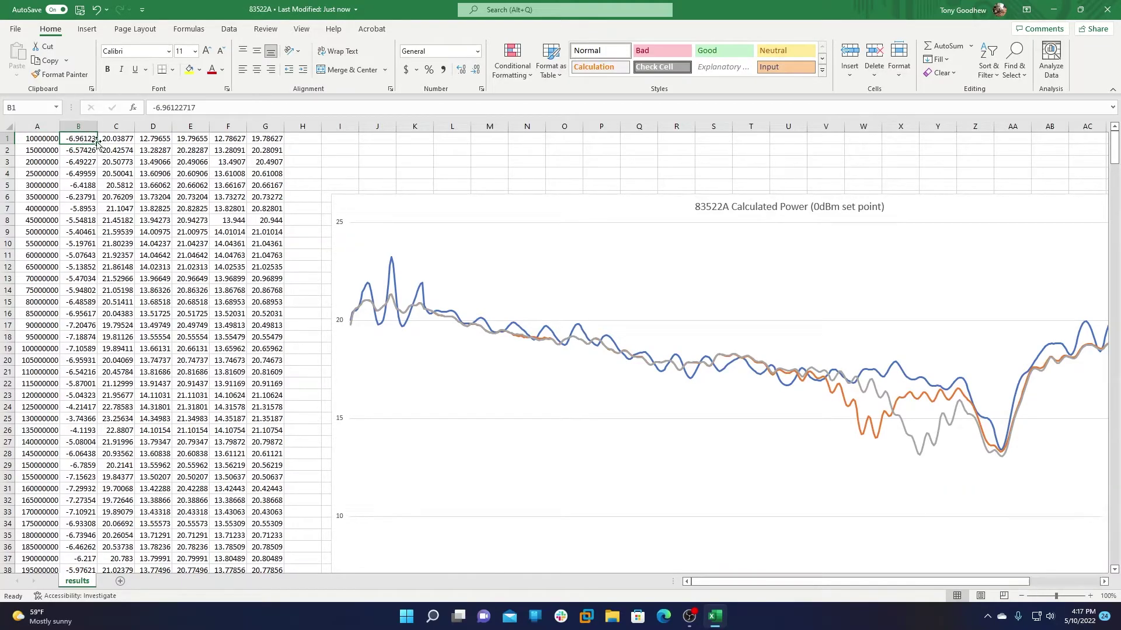
click(120, 138)
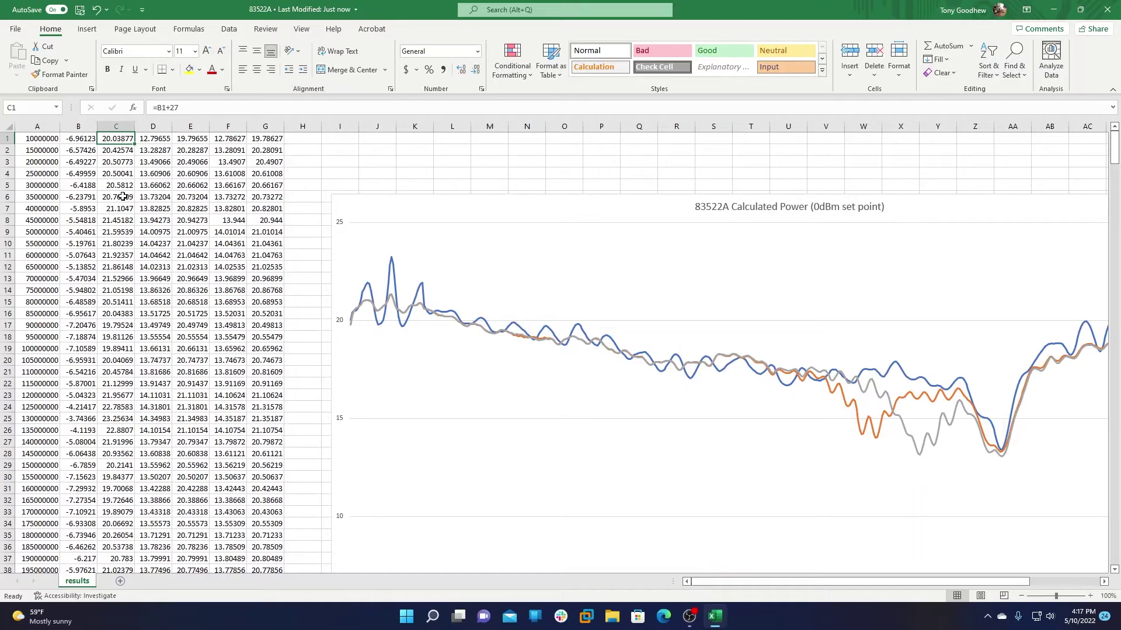
key(ctrl+s)
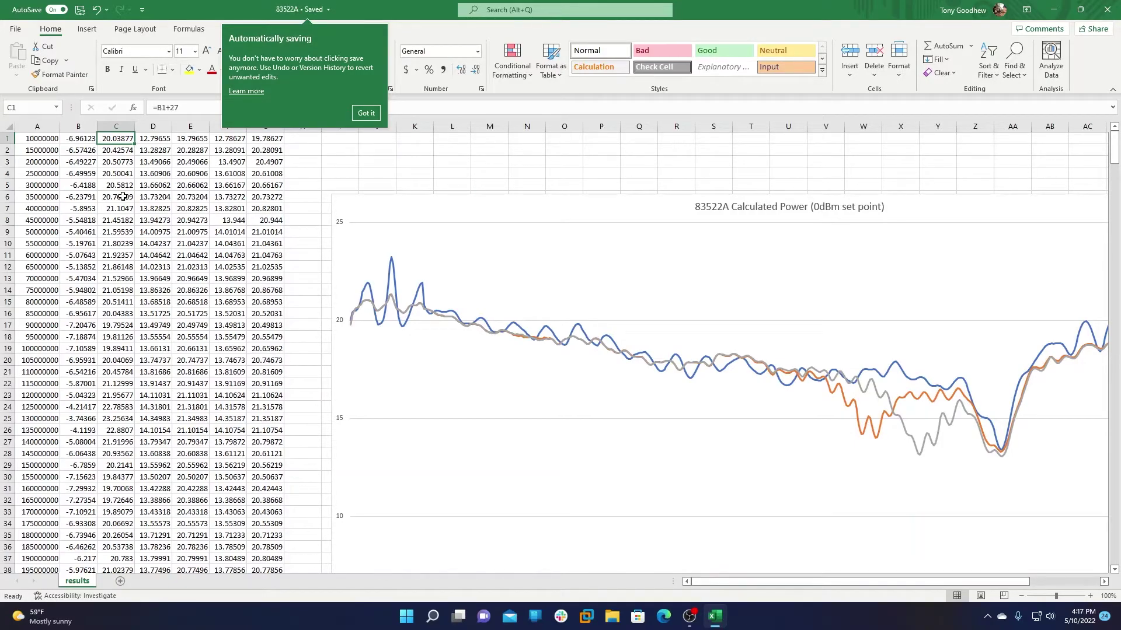
click(364, 112)
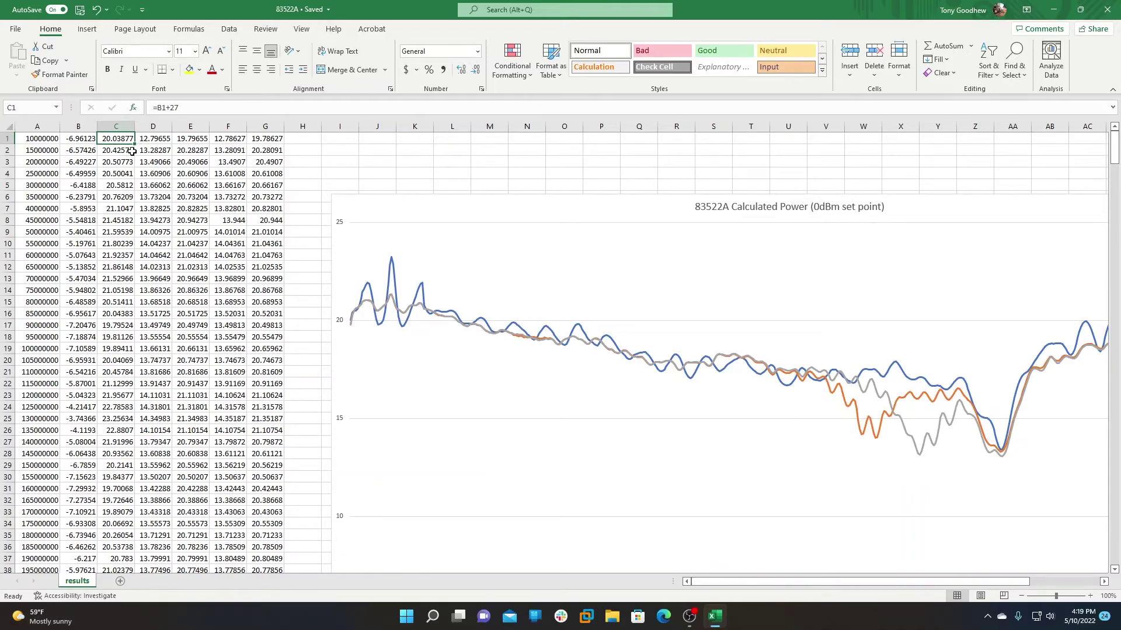
click(197, 142)
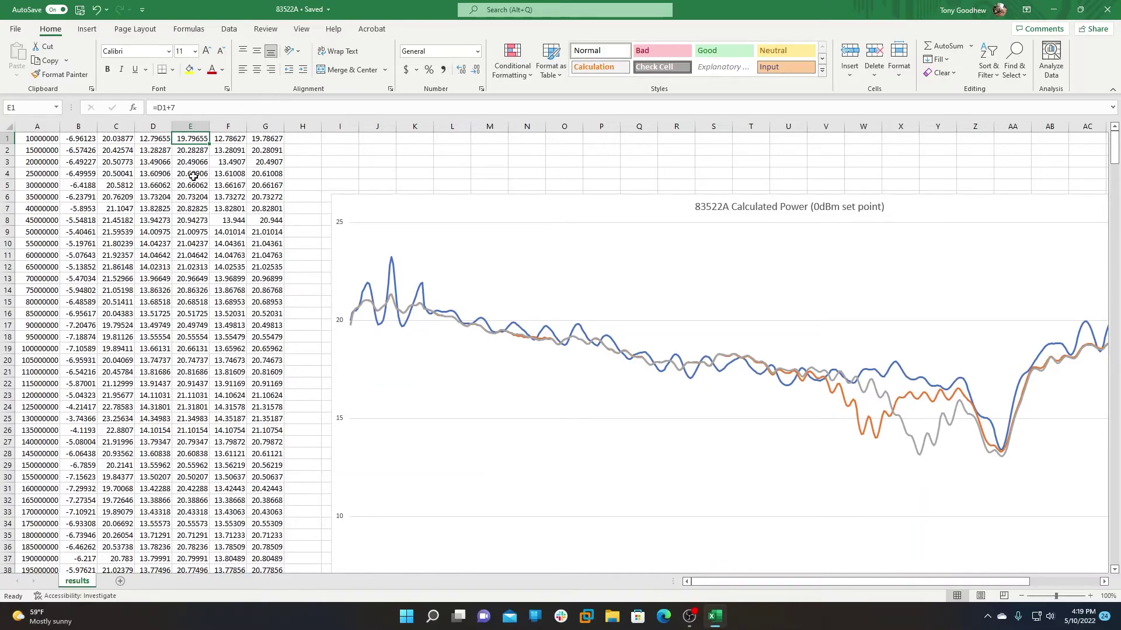
click(261, 144)
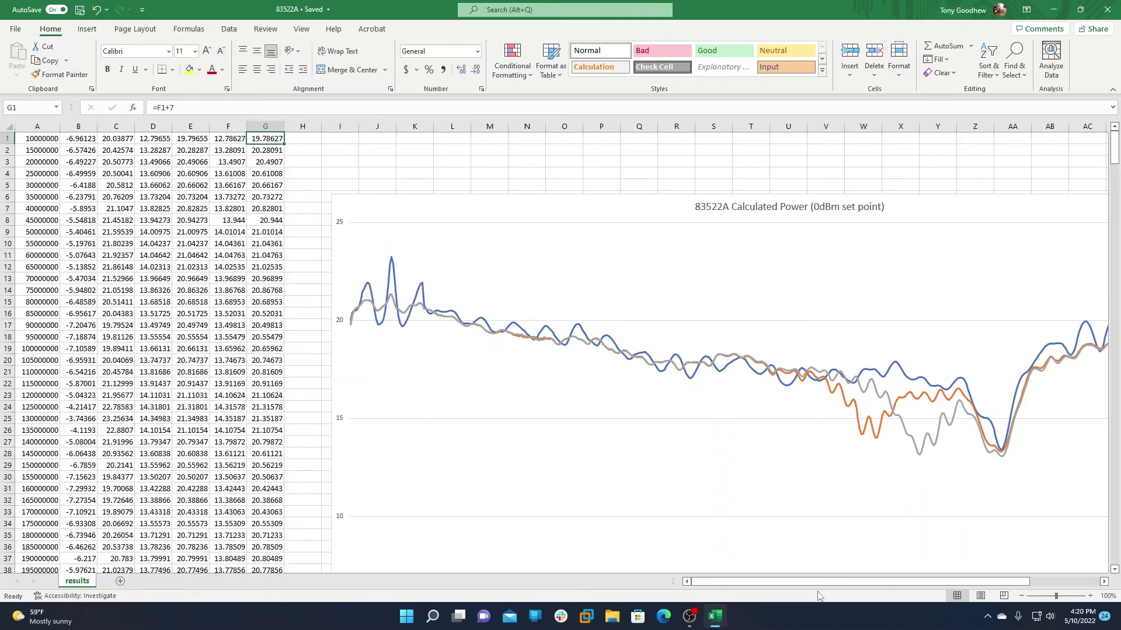
drag(821, 586, 881, 586)
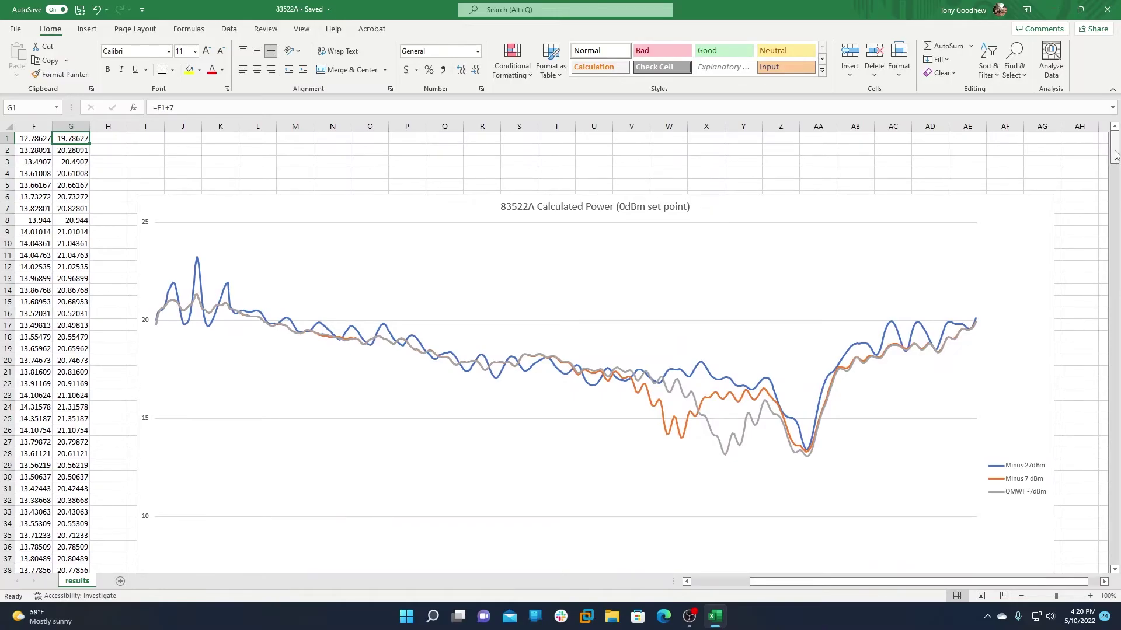
drag(1113, 157, 1114, 164)
scroll(783, 450, up, 2)
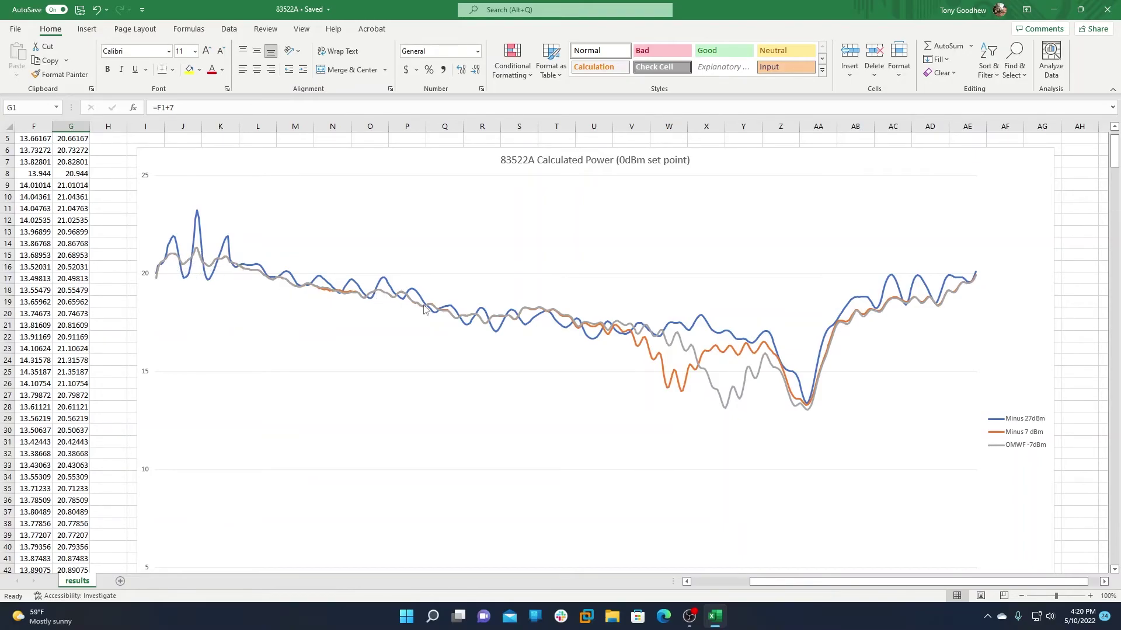
mouse_move(1006, 405)
drag(1115, 150, 1115, 173)
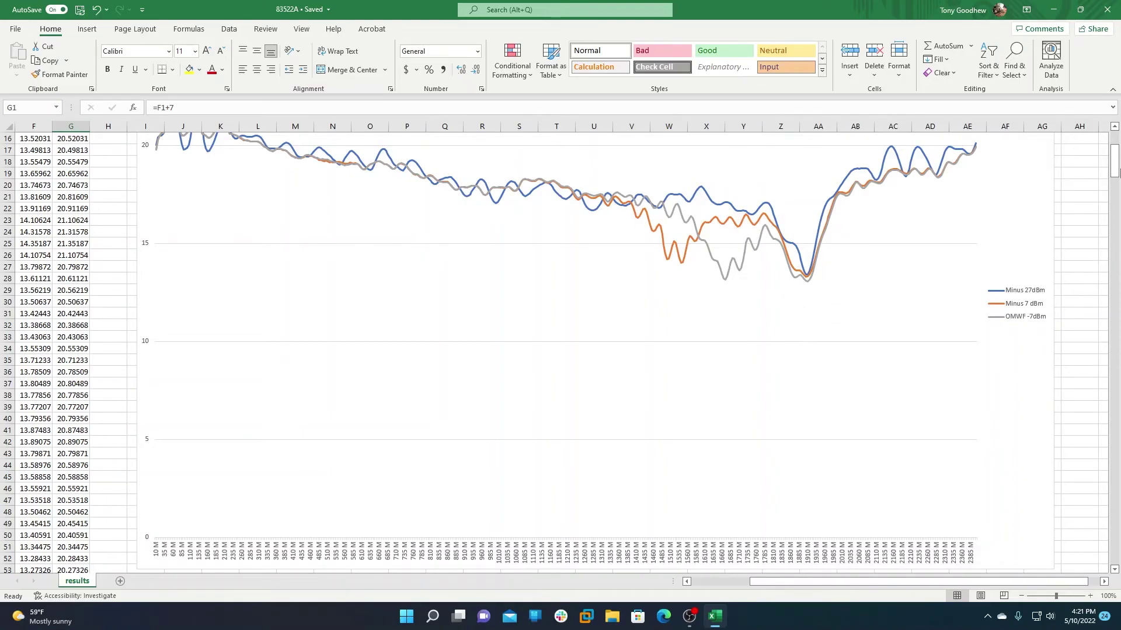
drag(1114, 172, 1115, 166)
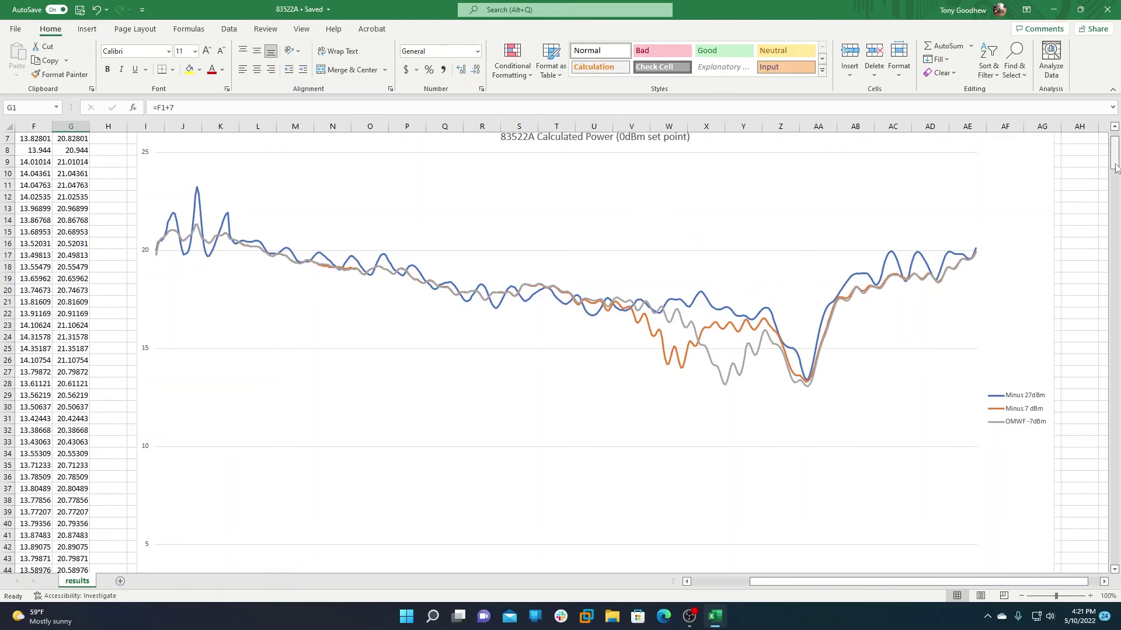
scroll(1113, 165, up, 2)
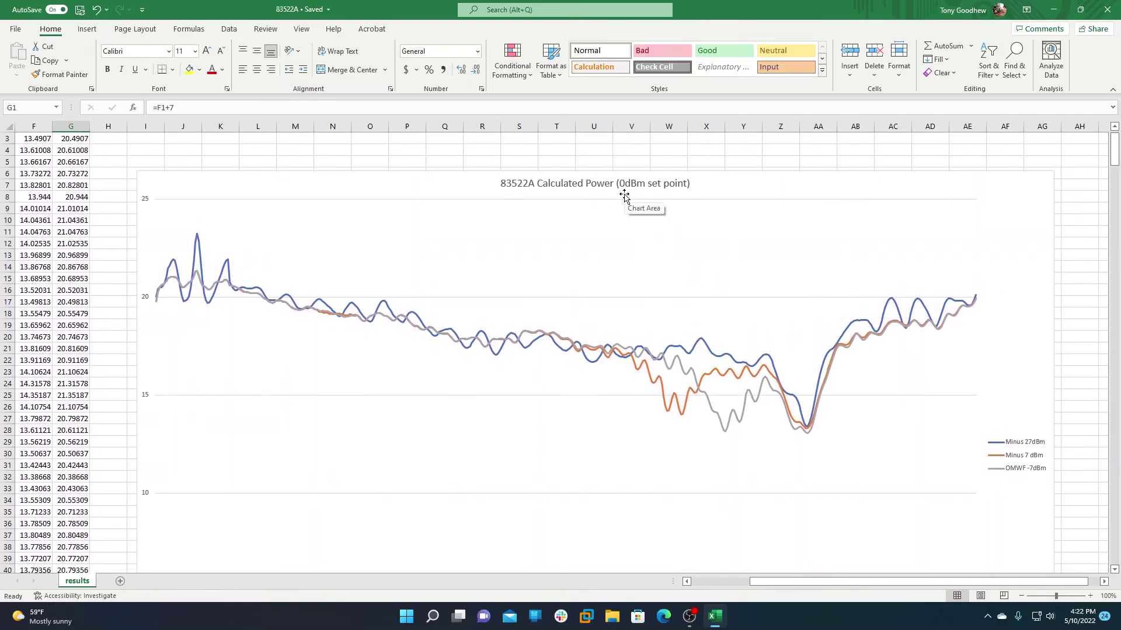